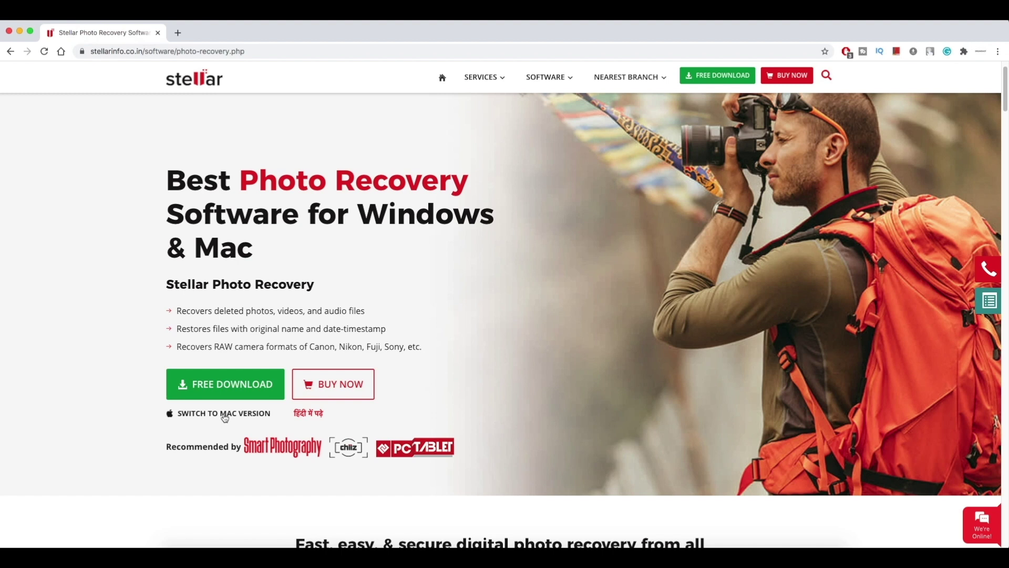
Show the Mac version of Stellar Photo Recovery and install StellarPhotoRecovery from its disk image into the Applications folder.
{"action": "left_click", "coordinate": [225, 416]}
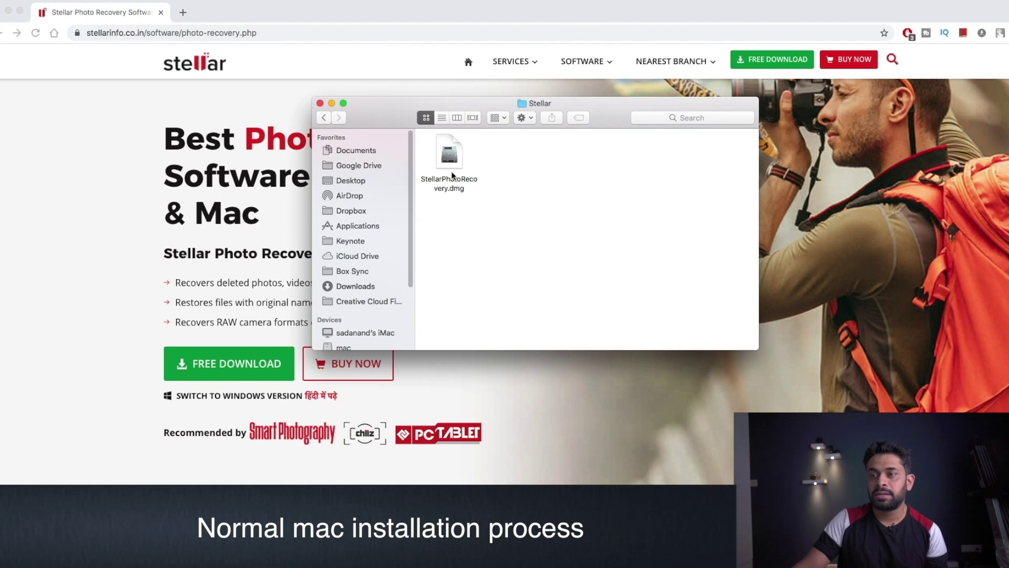
{"action": "double_click", "coordinate": [451, 161]}
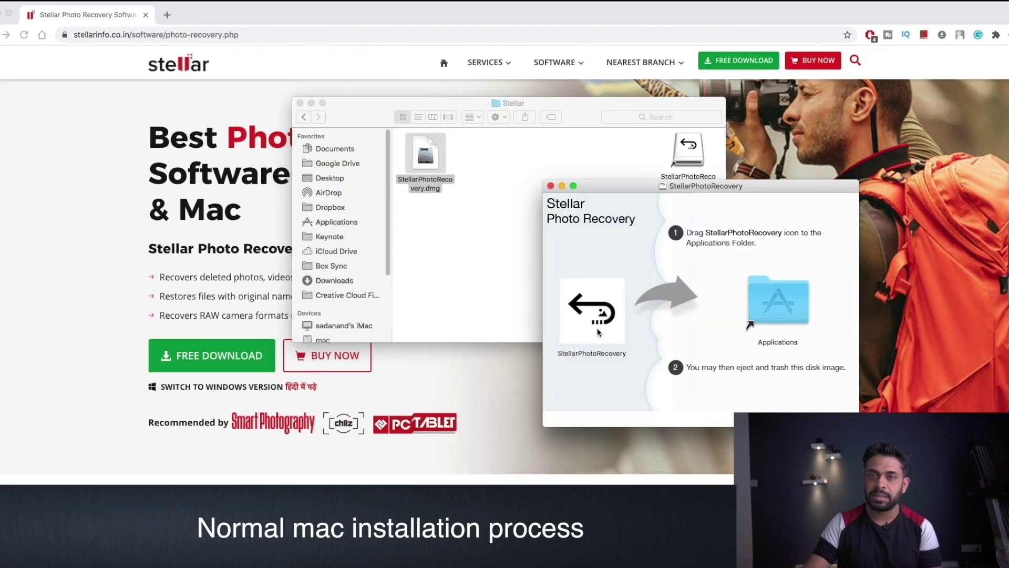
{"action": "left_click", "coordinate": [611, 329]}
{"action": "left_click_drag", "start_coordinate": [597, 319], "coordinate": [780, 310]}
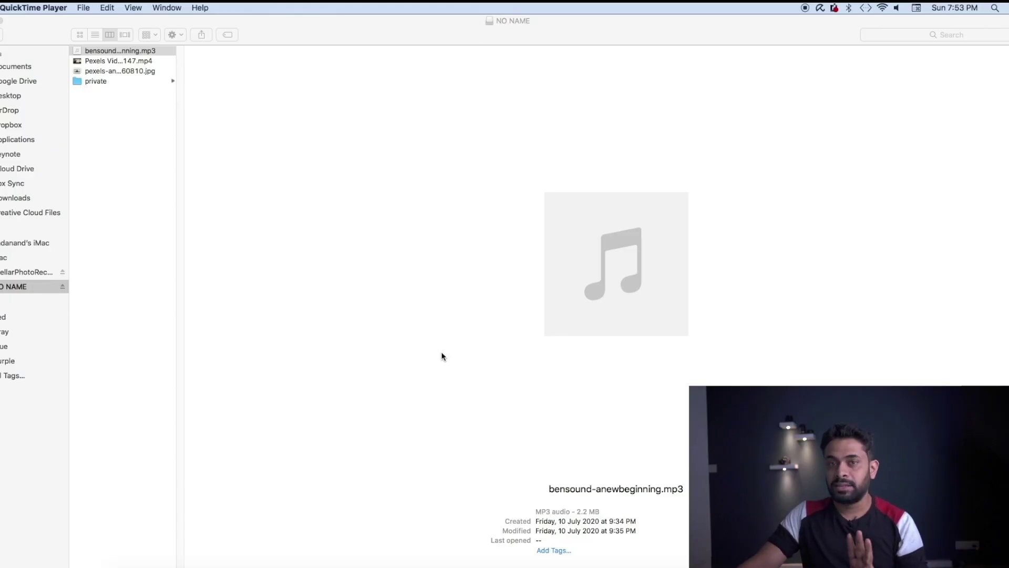
Preview the MP4 video and JPG image stored on the NO NAME drive.
{"action": "left_click", "coordinate": [119, 61]}
{"action": "key", "text": "Down"}
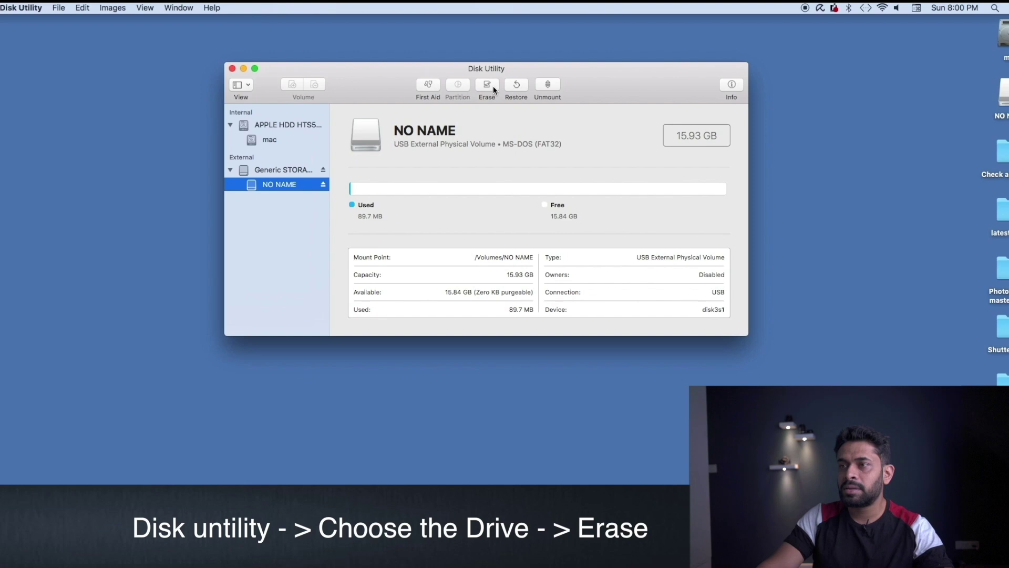
Erase the external NO NAME volume using the MS-DOS (FAT) format and the name NO NAME.
{"action": "left_click", "coordinate": [493, 90]}
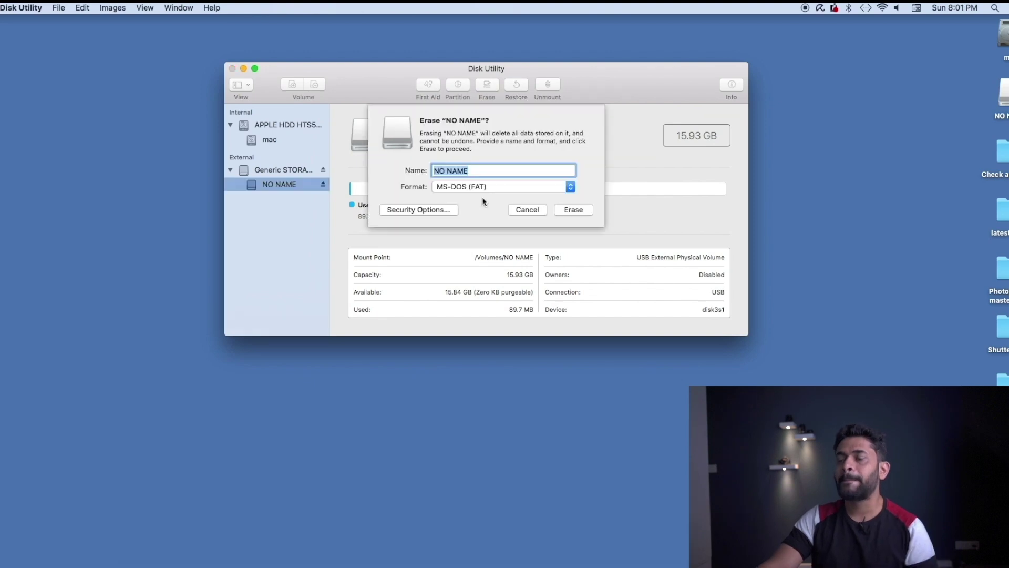
{"action": "left_click", "coordinate": [461, 187]}
{"action": "left_click", "coordinate": [468, 188]}
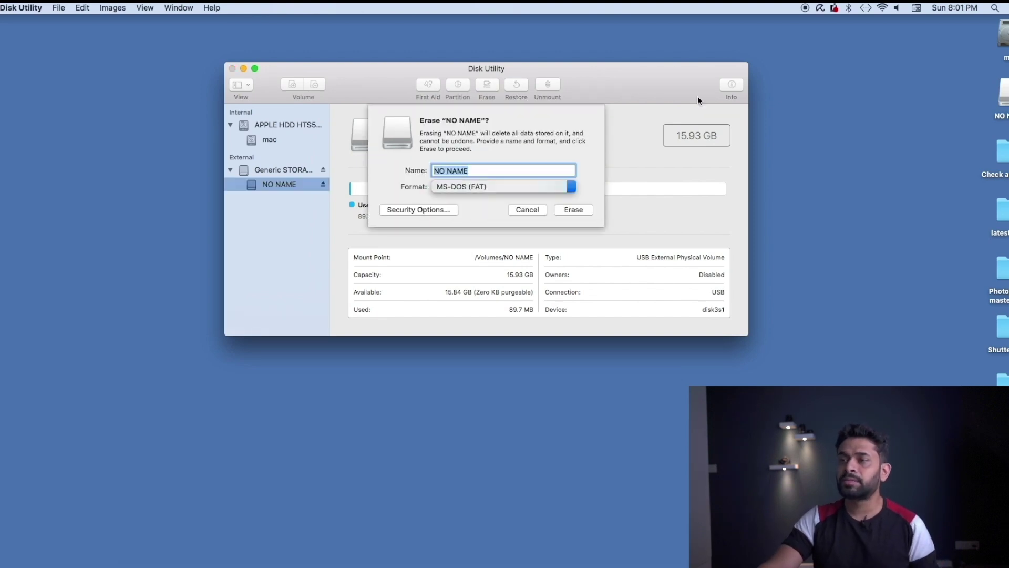
{"action": "left_click", "coordinate": [574, 209]}
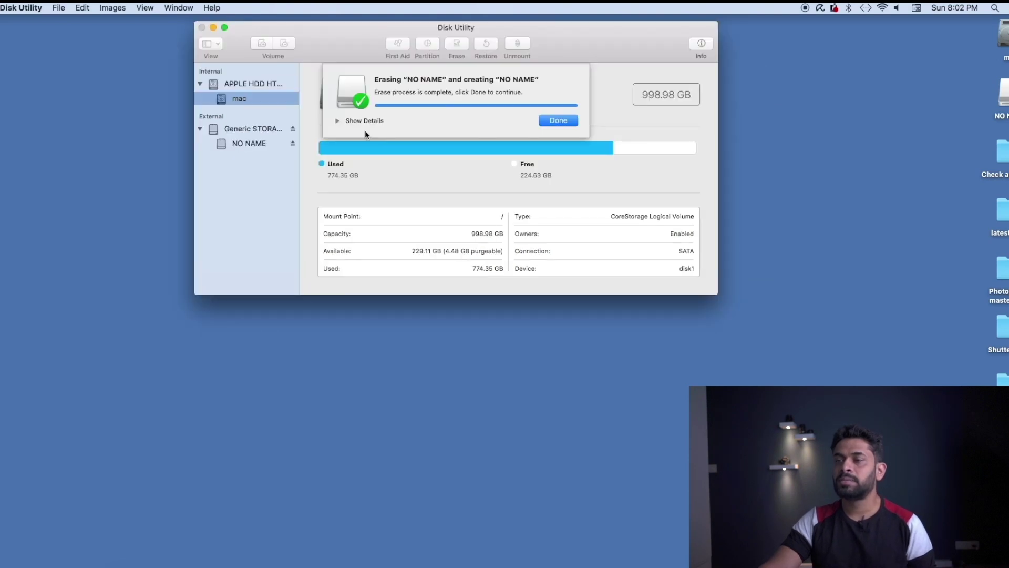
{"action": "left_click", "coordinate": [551, 122]}
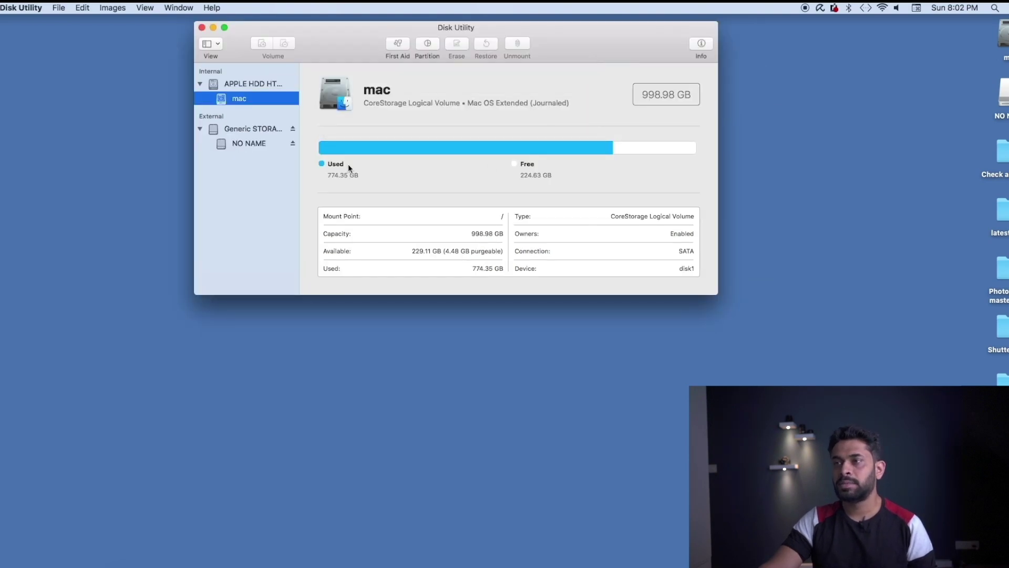
Check the erased NO NAME volume's storage usage and inspect its contents in an enlarged Finder window.
{"action": "left_click", "coordinate": [260, 147]}
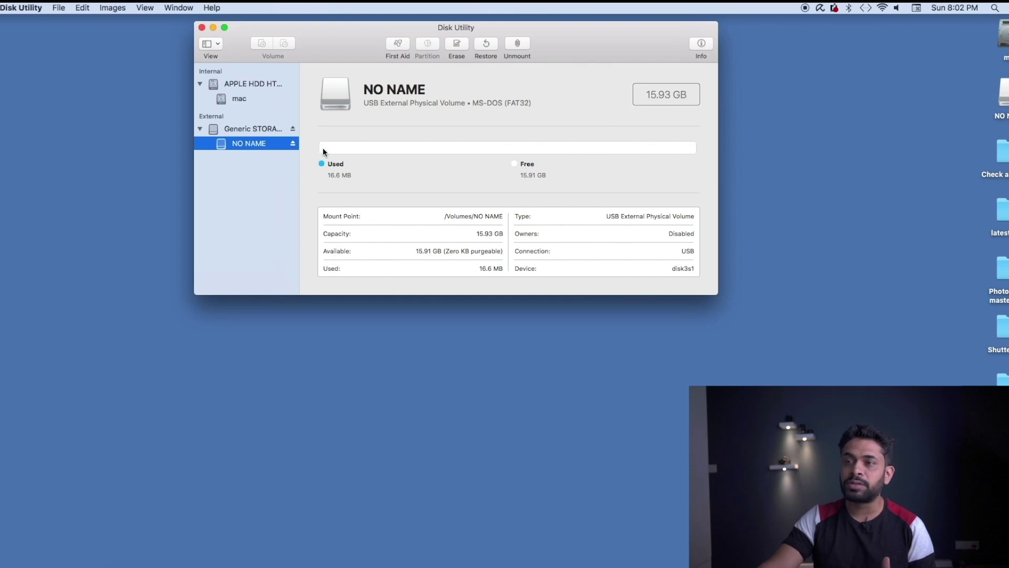
{"action": "left_click", "coordinate": [1001, 94]}
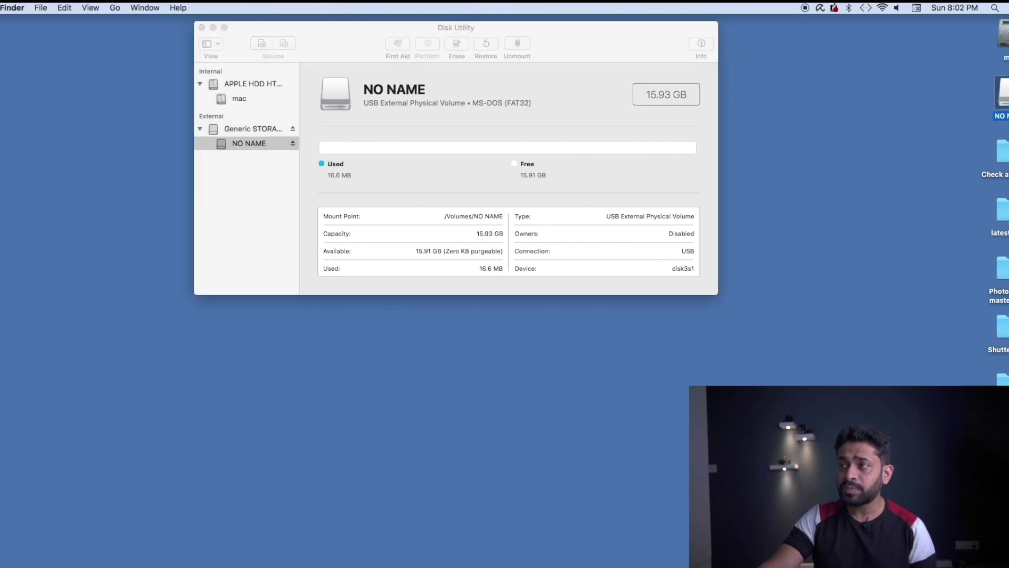
{"action": "scroll", "coordinate": [337, 152], "scroll_direction": "down", "scroll_amount": 4}
{"action": "left_click_drag", "start_coordinate": [724, 337], "coordinate": [822, 409]}
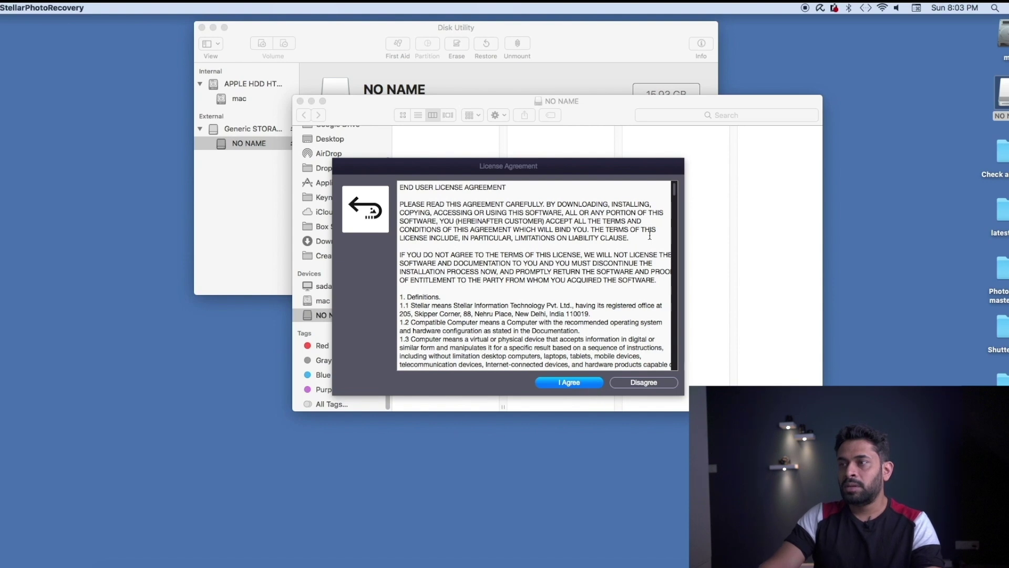
Accept the Stellar Photo Recovery license agreement and scan the NO NAME drive for photo, audio and video files.
{"action": "left_click_drag", "start_coordinate": [675, 194], "coordinate": [675, 362]}
{"action": "key", "text": "Return"}
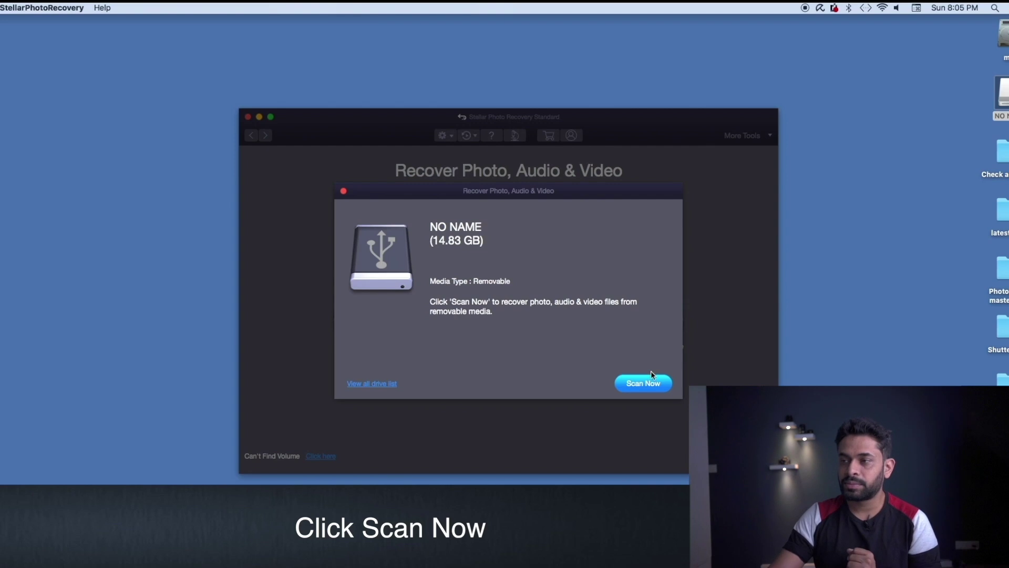
{"action": "left_click", "coordinate": [650, 386]}
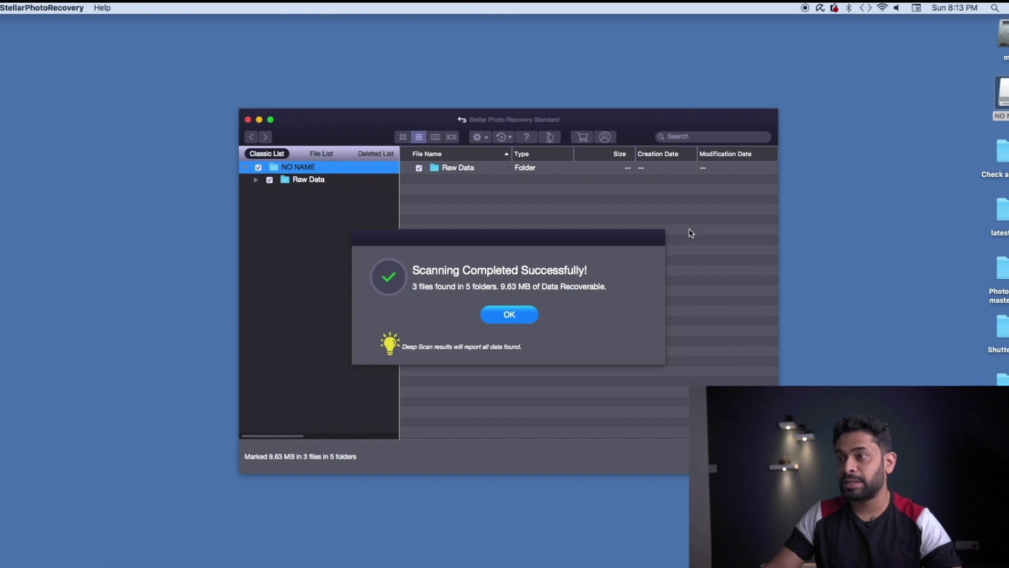
Dismiss the scan summary and examine the files in the MP3, JPEG and MP4 folders under Raw Data.
{"action": "left_click", "coordinate": [510, 315]}
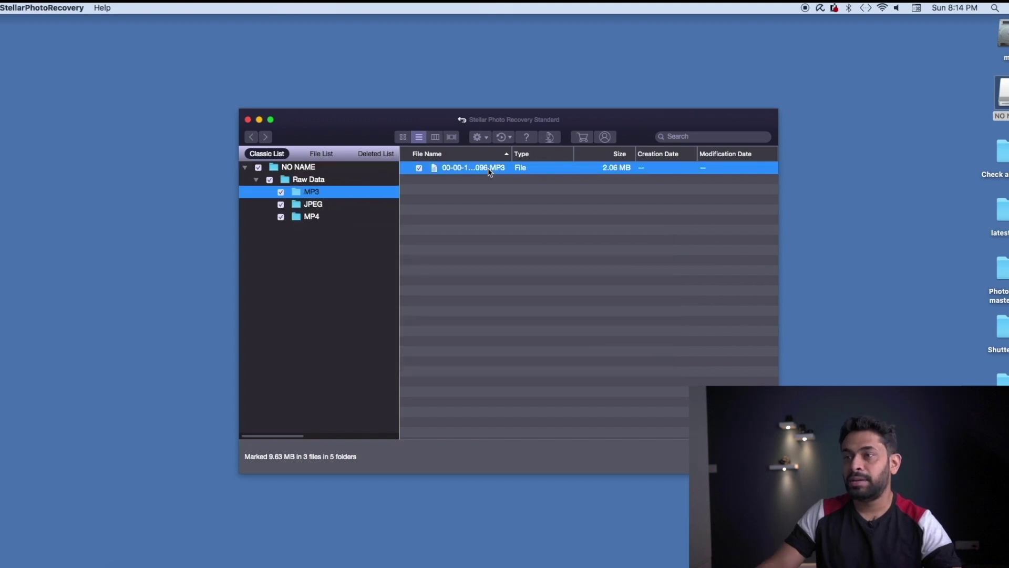
{"action": "left_click", "coordinate": [311, 205]}
{"action": "left_click", "coordinate": [447, 168]}
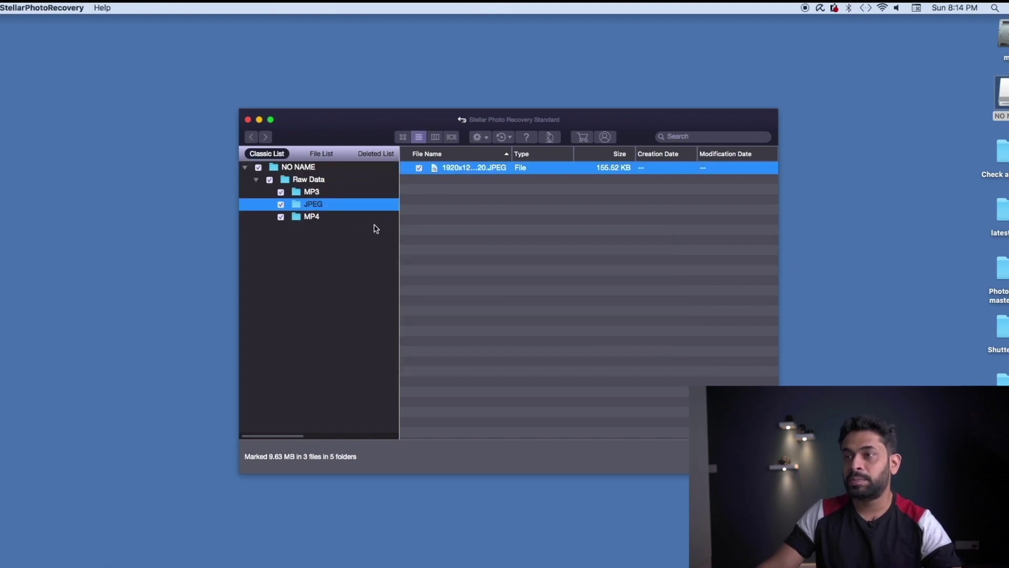
{"action": "left_click", "coordinate": [321, 218]}
{"action": "left_click", "coordinate": [447, 168]}
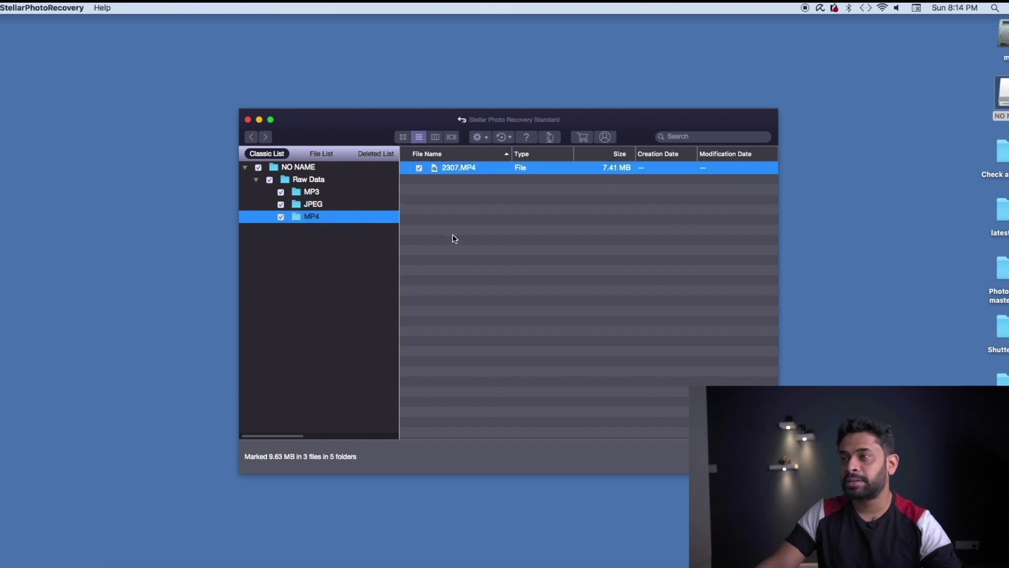
Start recovering all marked files and activate the product with the activation key.
{"action": "left_click", "coordinate": [750, 461]}
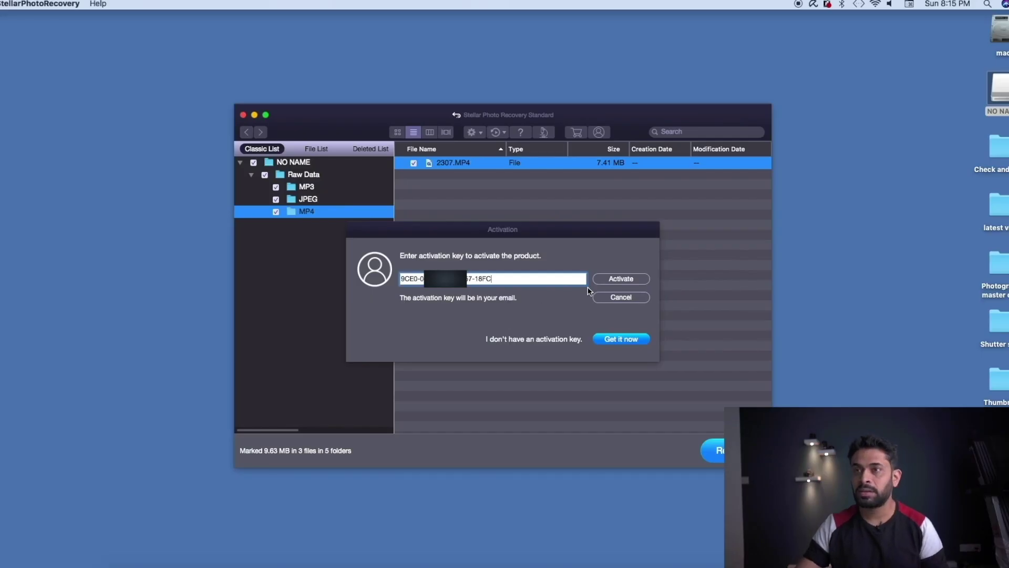
{"action": "left_click", "coordinate": [618, 280]}
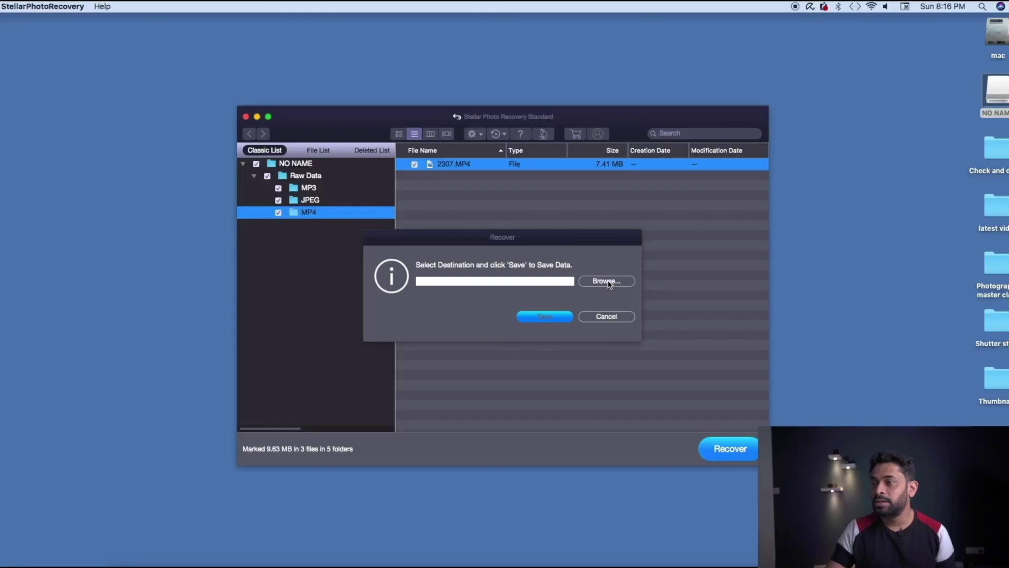
Save the recovered data to a new Desktop folder named "Recovered files".
{"action": "left_click", "coordinate": [608, 282]}
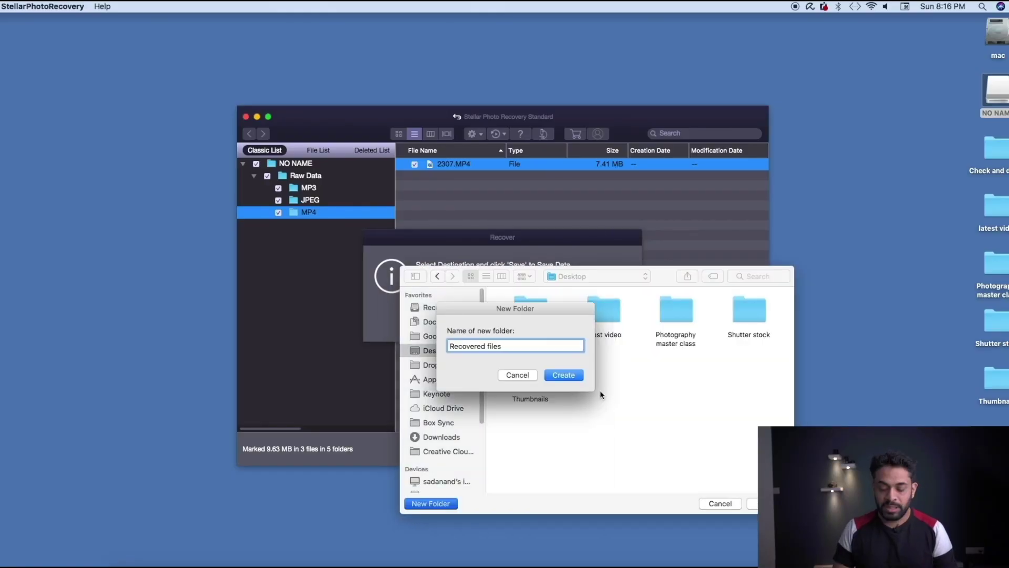
{"action": "left_click", "coordinate": [579, 376]}
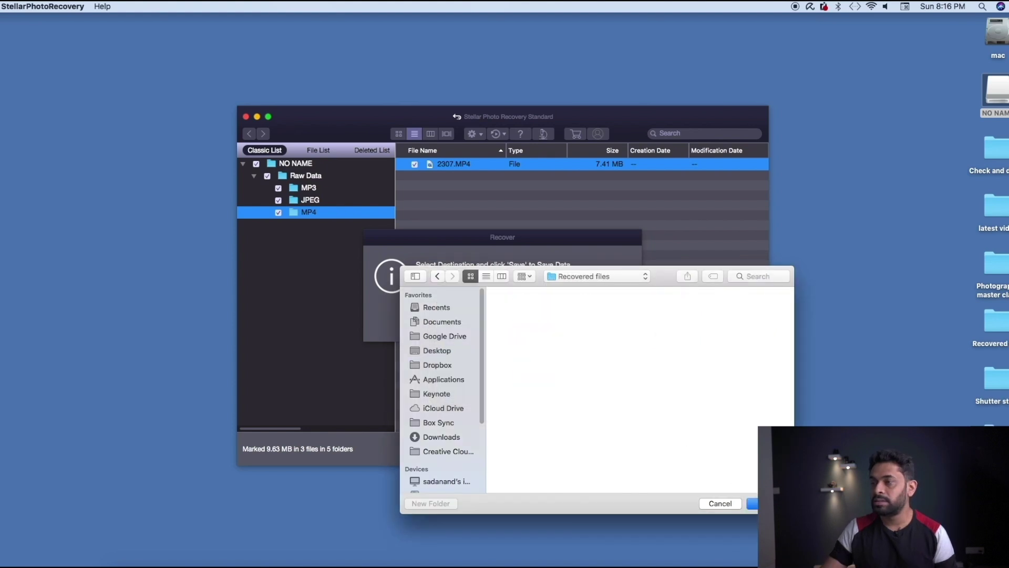
{"action": "left_click", "coordinate": [767, 503]}
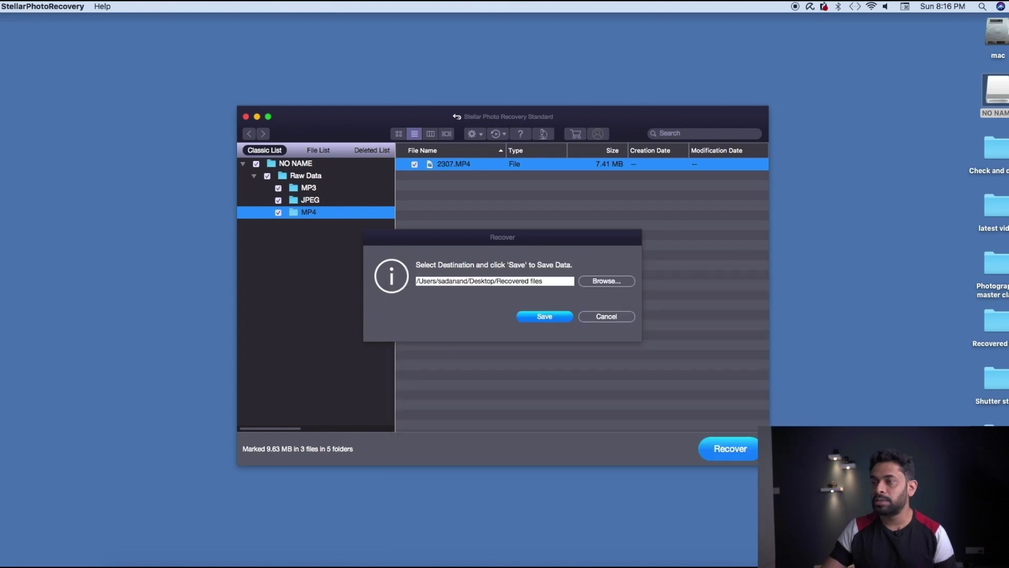
{"action": "left_click", "coordinate": [557, 321]}
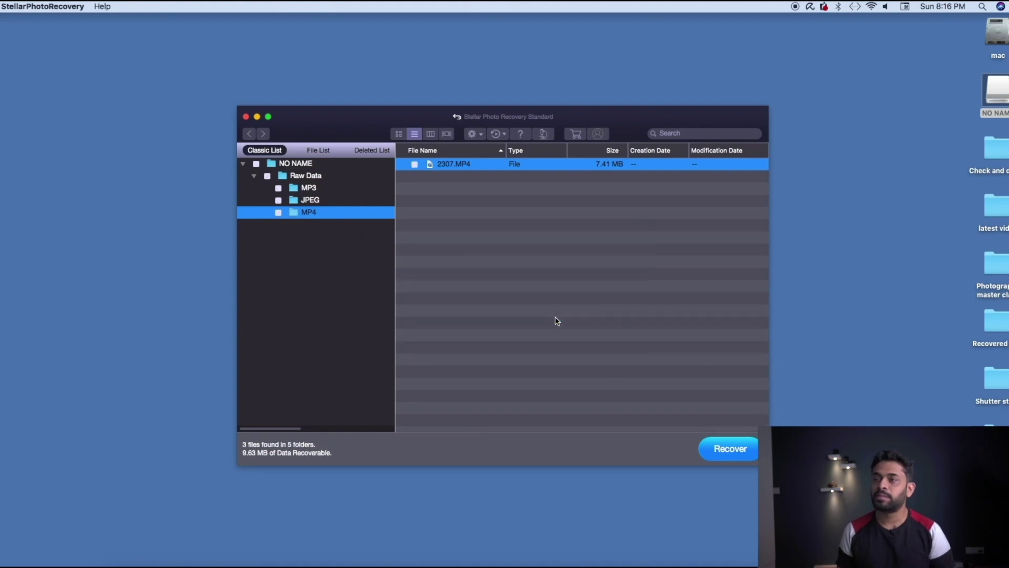
Open the Recovered files folder on the desktop and browse to #Root > Raw Data in a widened Finder window.
{"action": "double_click", "coordinate": [999, 324]}
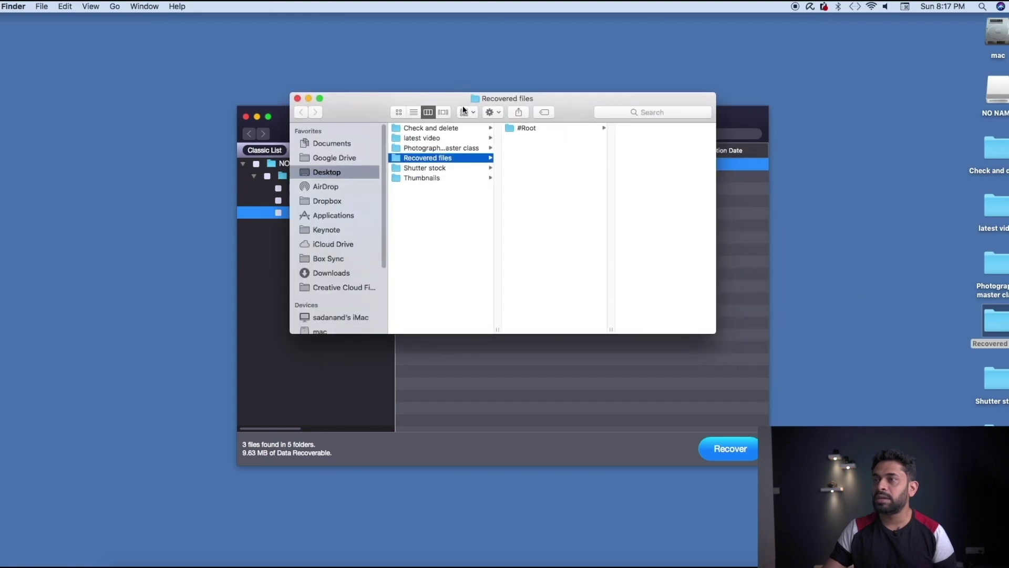
{"action": "left_click", "coordinate": [547, 128]}
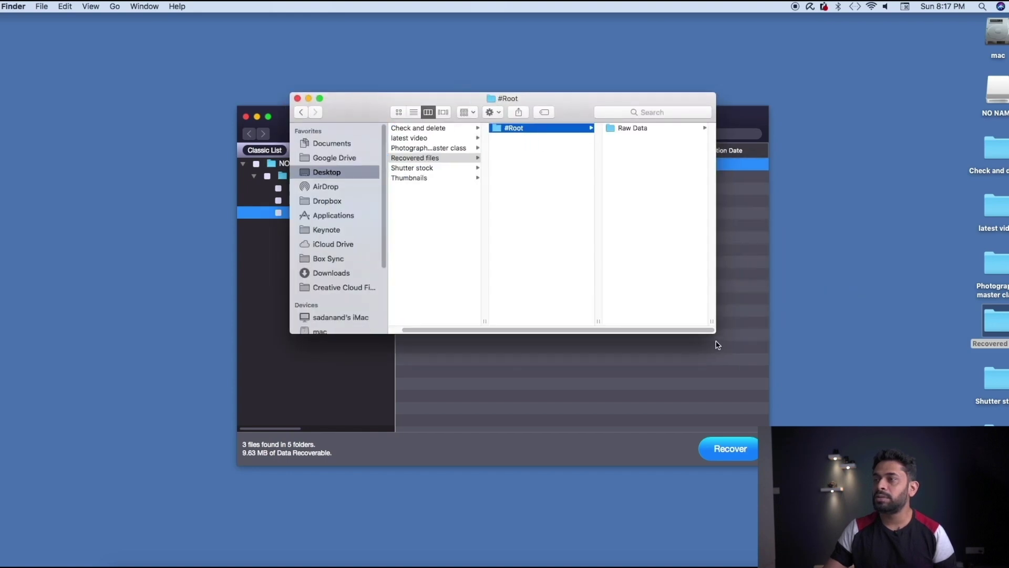
{"action": "left_click_drag", "start_coordinate": [715, 332], "coordinate": [997, 370]}
{"action": "left_click", "coordinate": [649, 128]}
{"action": "left_click_drag", "start_coordinate": [718, 97], "coordinate": [388, 154]}
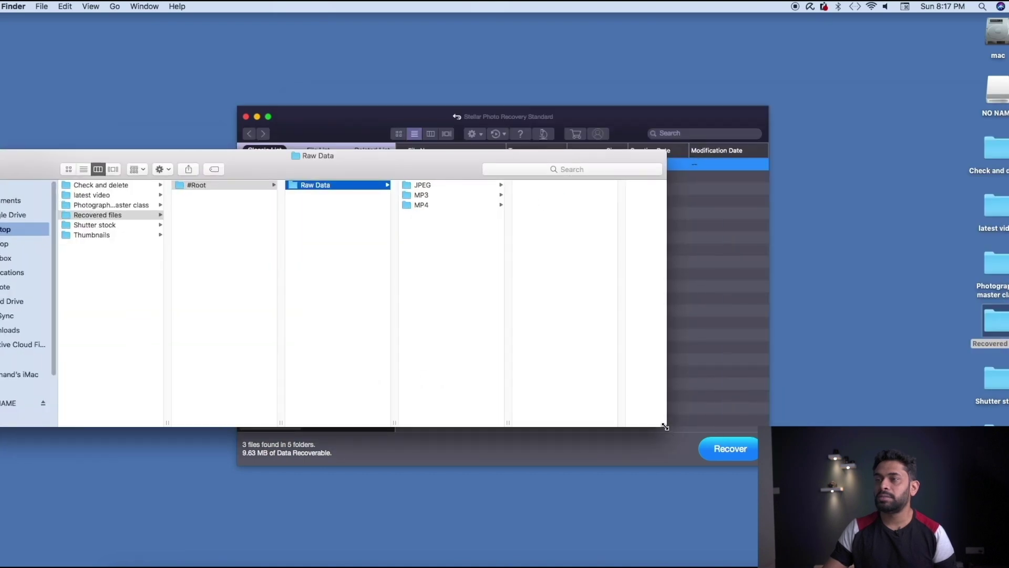
{"action": "left_click_drag", "start_coordinate": [664, 426], "coordinate": [936, 426]}
View the recovered image in the JPEG folder at full size and close it again.
{"action": "left_click", "coordinate": [494, 187]}
{"action": "left_click", "coordinate": [561, 186]}
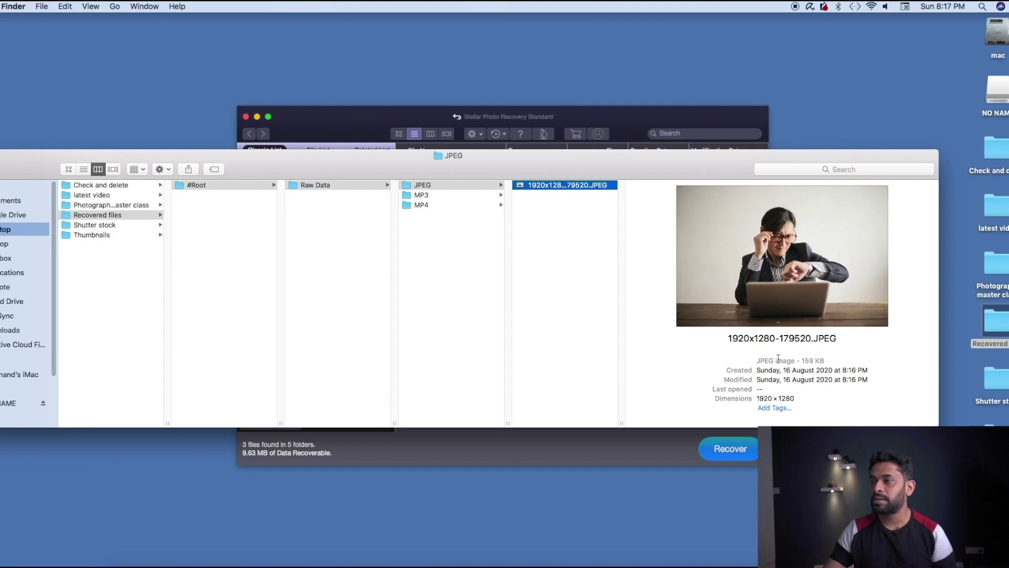
{"action": "double_click", "coordinate": [586, 186]}
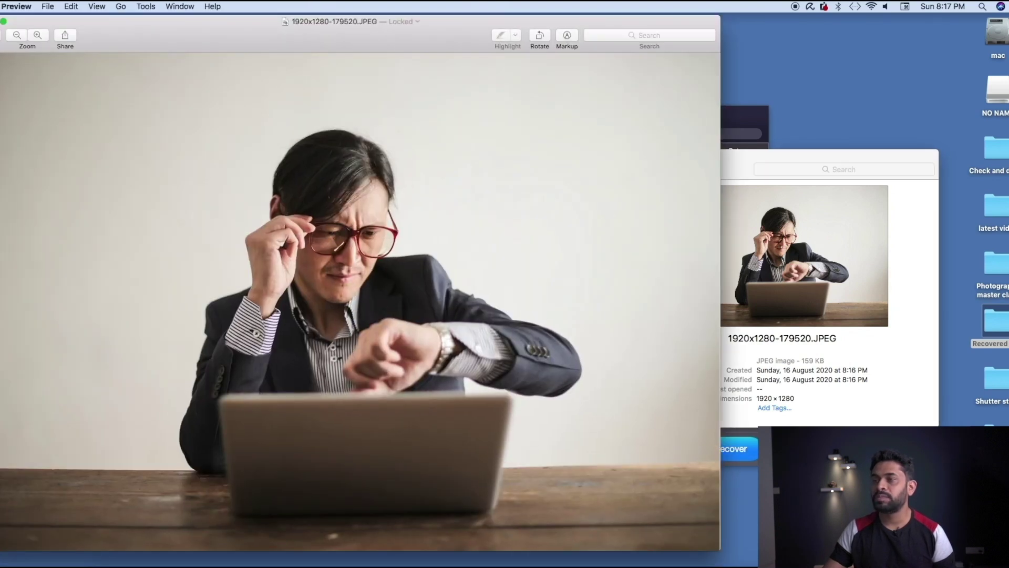
{"action": "left_click", "coordinate": [0, 21]}
{"action": "left_click", "coordinate": [620, 211]}
Preview the recovered audio file in the MP3 folder and the video 2307.MP4 in the MP4 folder.
{"action": "left_click", "coordinate": [425, 197]}
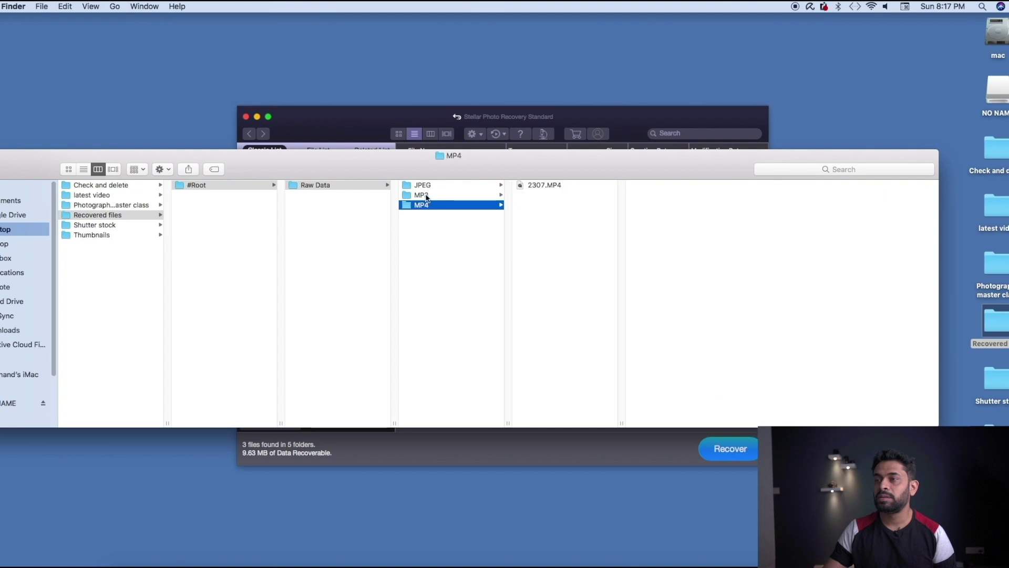
{"action": "left_click", "coordinate": [563, 185]}
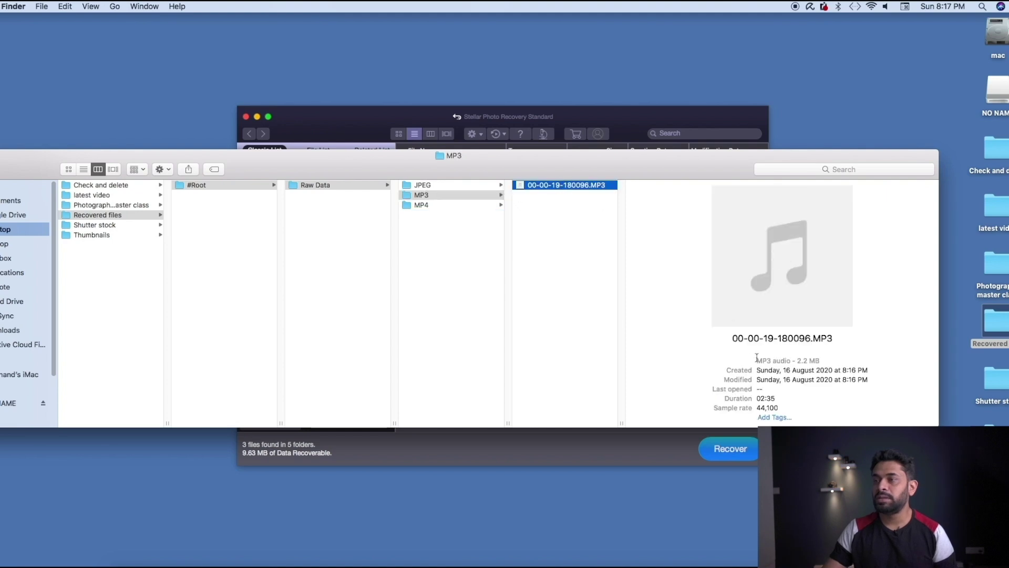
{"action": "left_click", "coordinate": [421, 205]}
{"action": "left_click", "coordinate": [541, 187]}
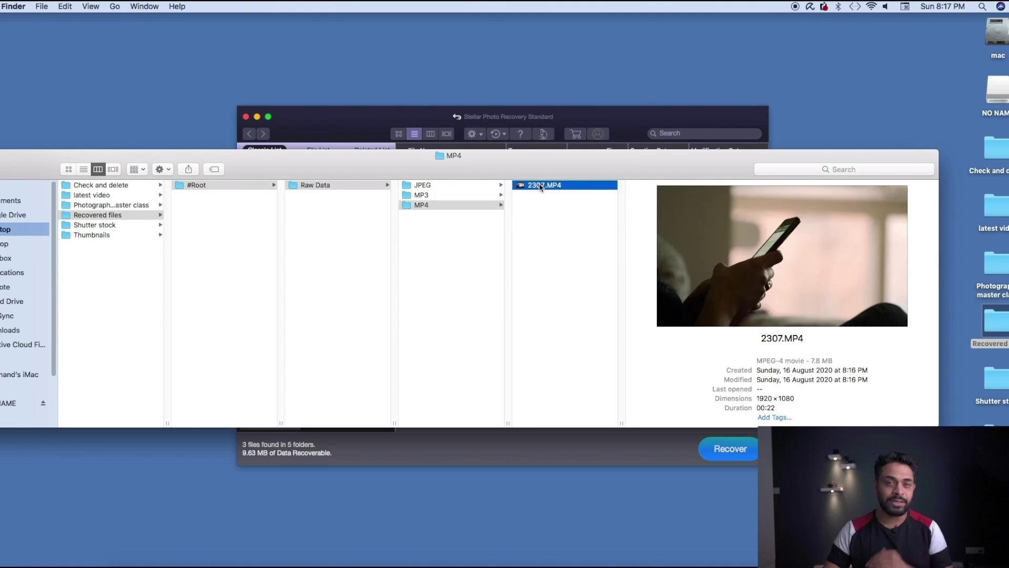